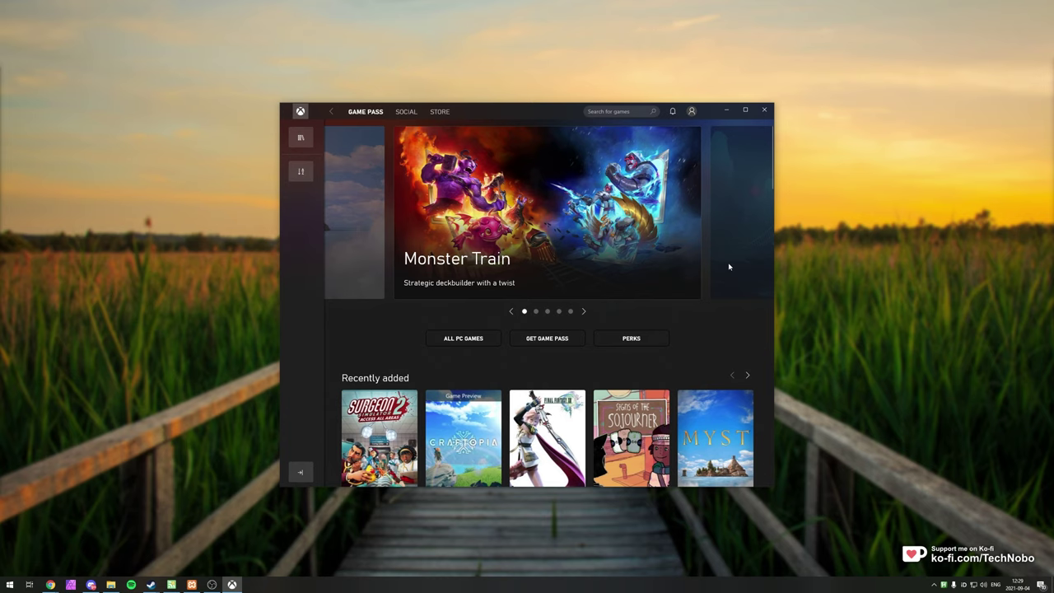
Try to sign in to the Xbox app from the profile options
{"action": "scroll", "coordinate": [728, 262], "scroll_direction": "down", "scroll_amount": 5}
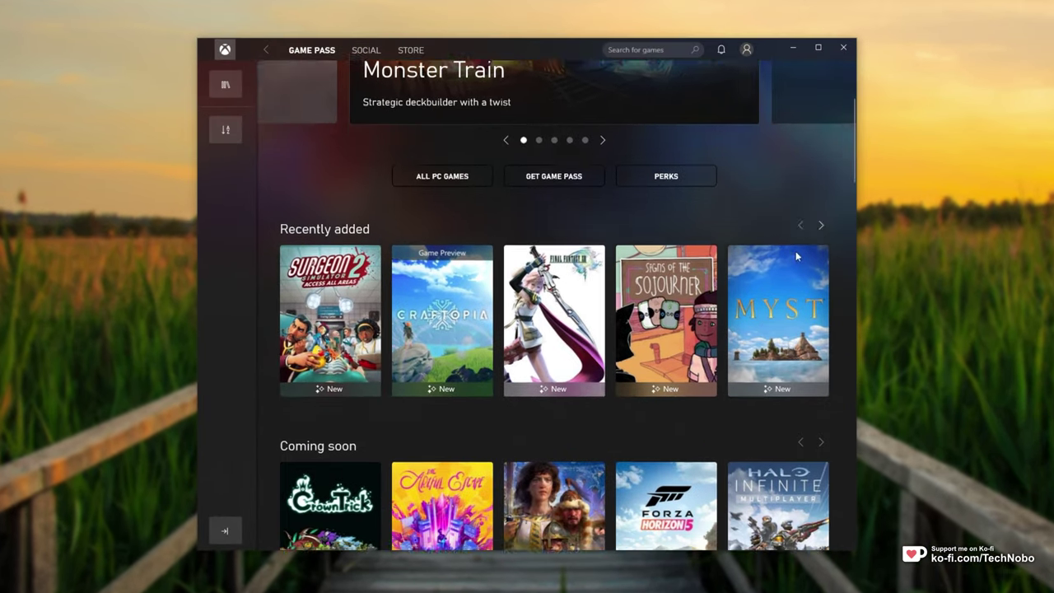
{"action": "scroll", "coordinate": [785, 239], "scroll_direction": "up", "scroll_amount": 5}
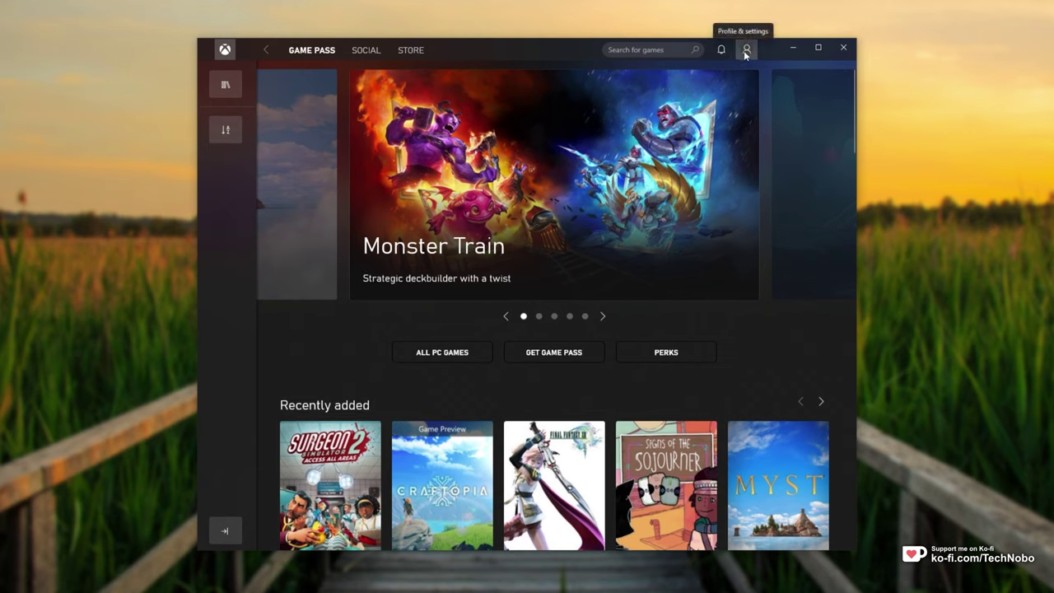
{"action": "left_click", "coordinate": [746, 50]}
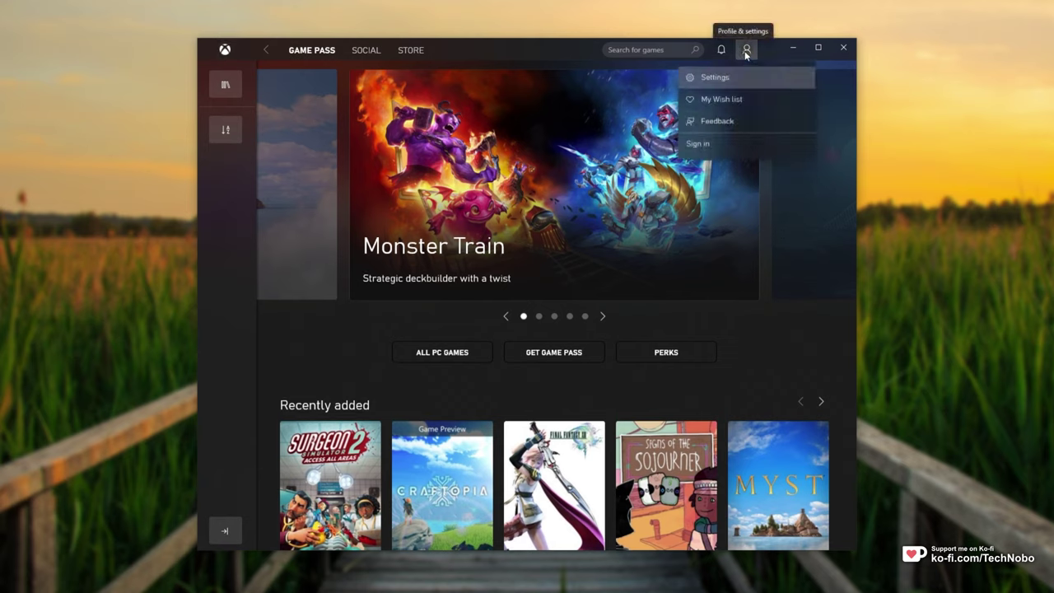
{"action": "left_click", "coordinate": [729, 145]}
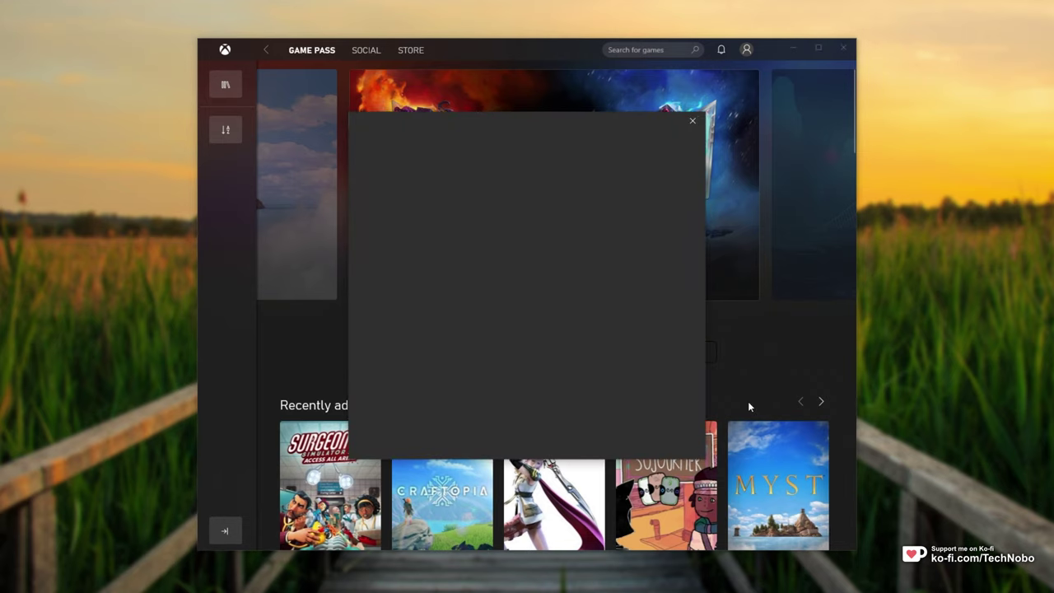
{"action": "left_click", "coordinate": [747, 52]}
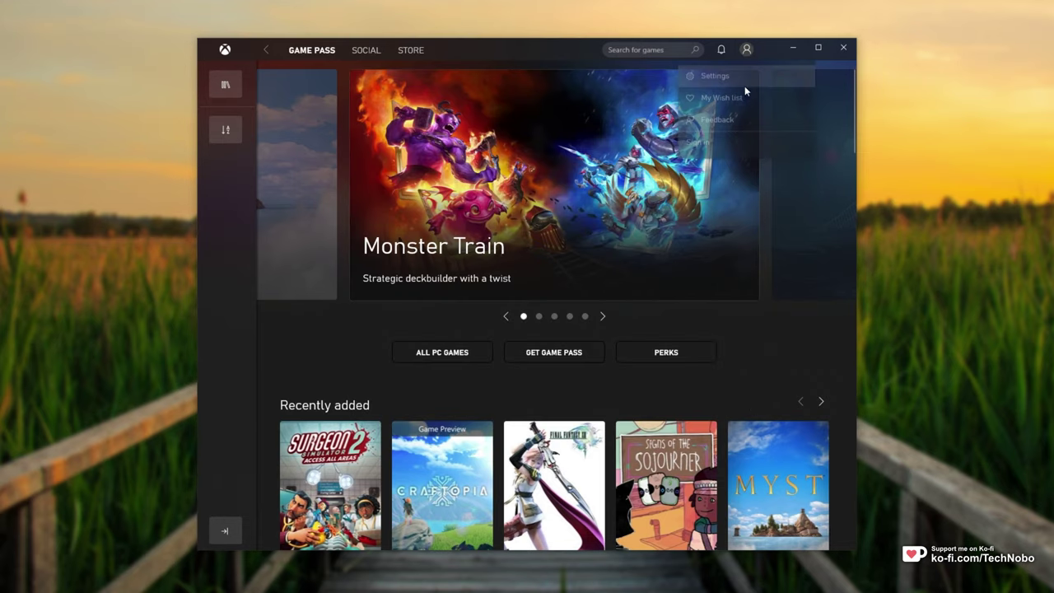
{"action": "left_click", "coordinate": [727, 146]}
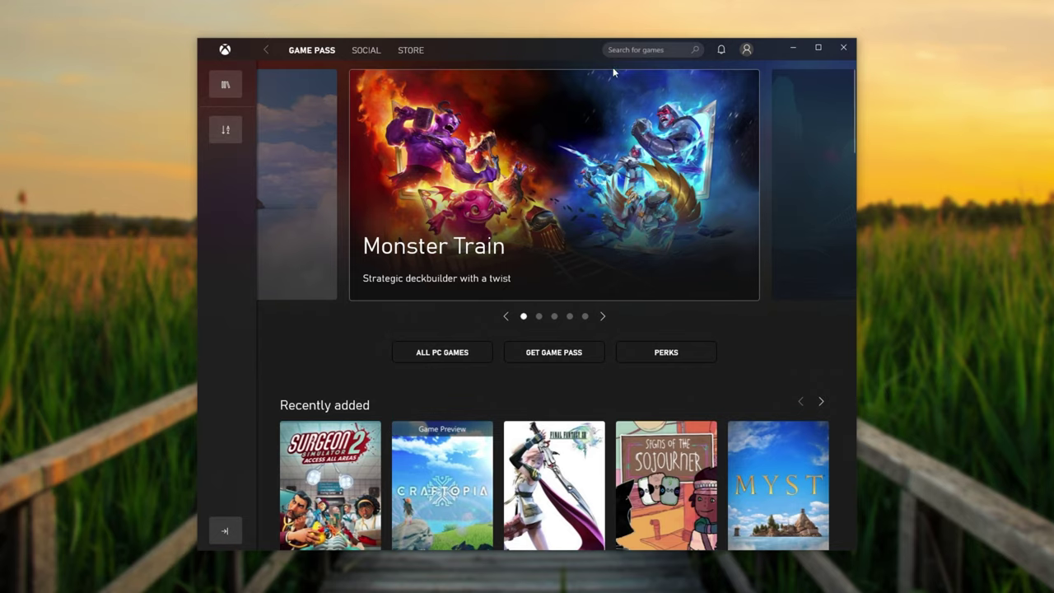
Move the Xbox app window lower on the desktop and widen it
{"action": "left_click_drag", "start_coordinate": [586, 46], "coordinate": [573, 112]}
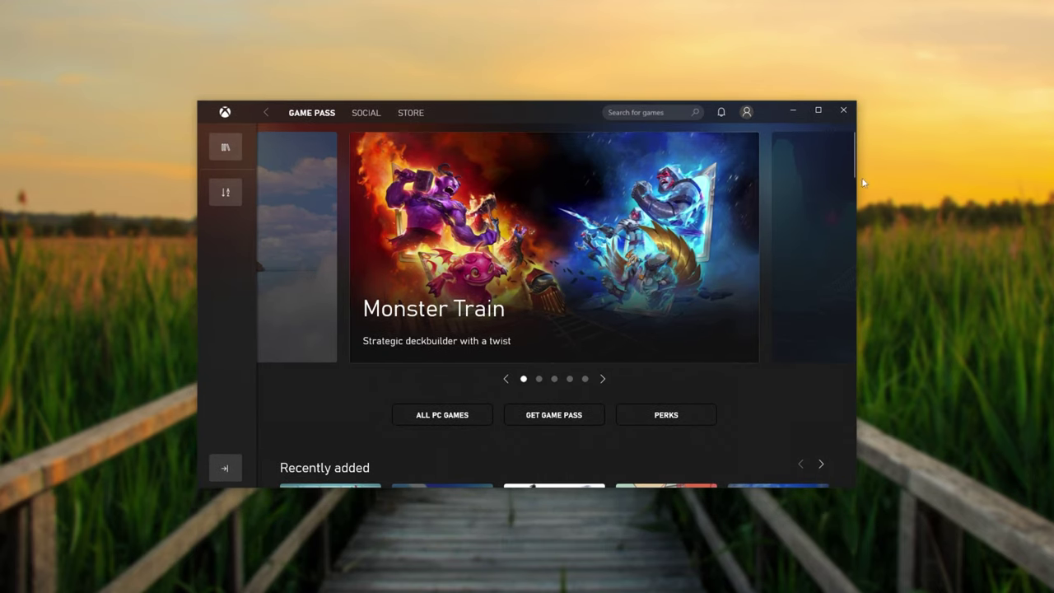
{"action": "left_click_drag", "start_coordinate": [861, 177], "coordinate": [944, 201]}
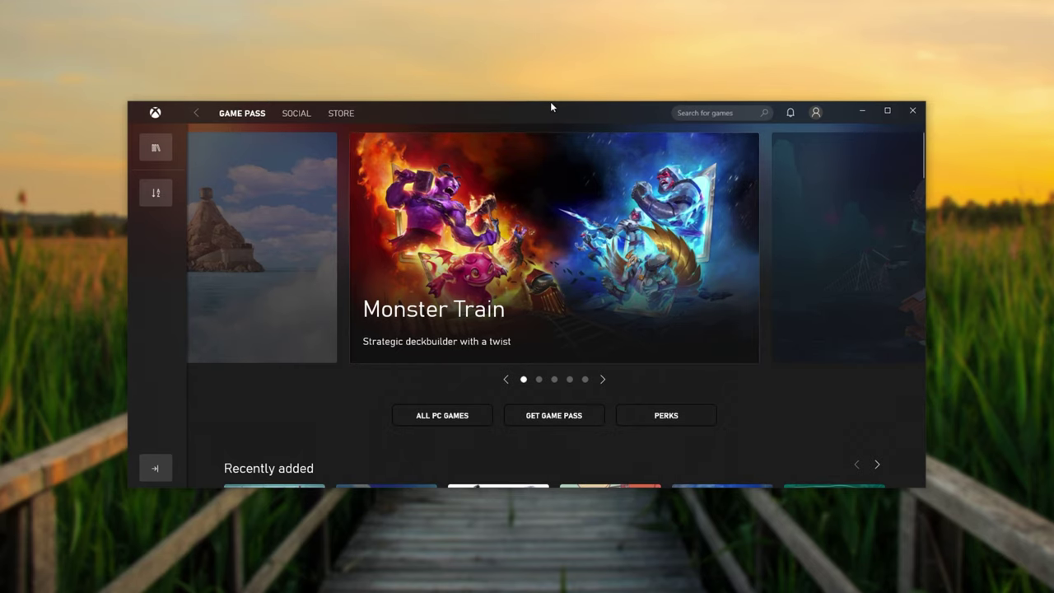
{"action": "left_click_drag", "start_coordinate": [548, 102], "coordinate": [544, 112]}
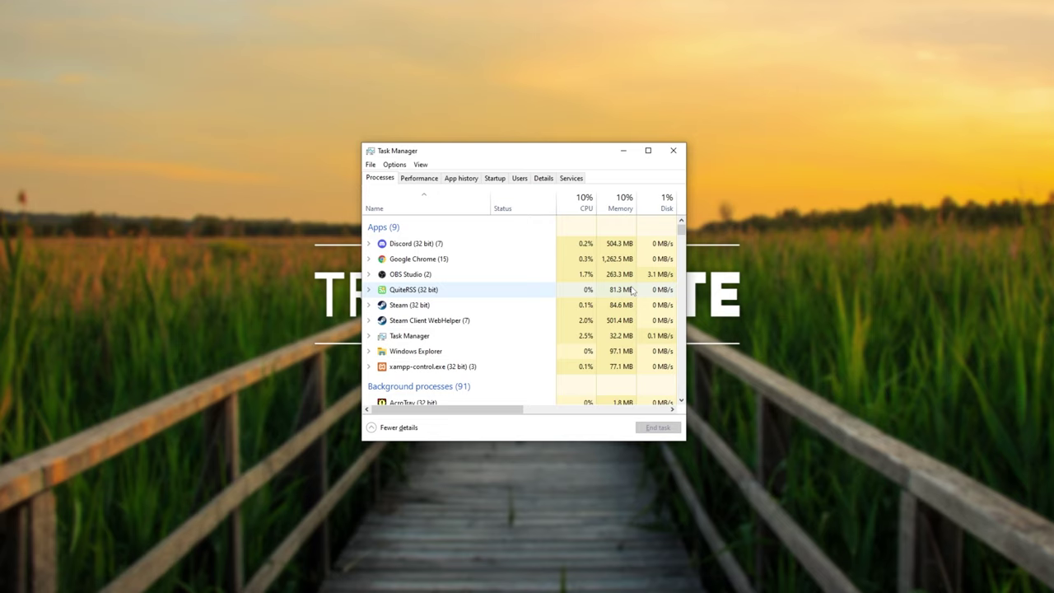
Open the Services console from Task Manager and jump to the Xbox services
{"action": "left_click", "coordinate": [580, 182]}
{"action": "left_click", "coordinate": [461, 429]}
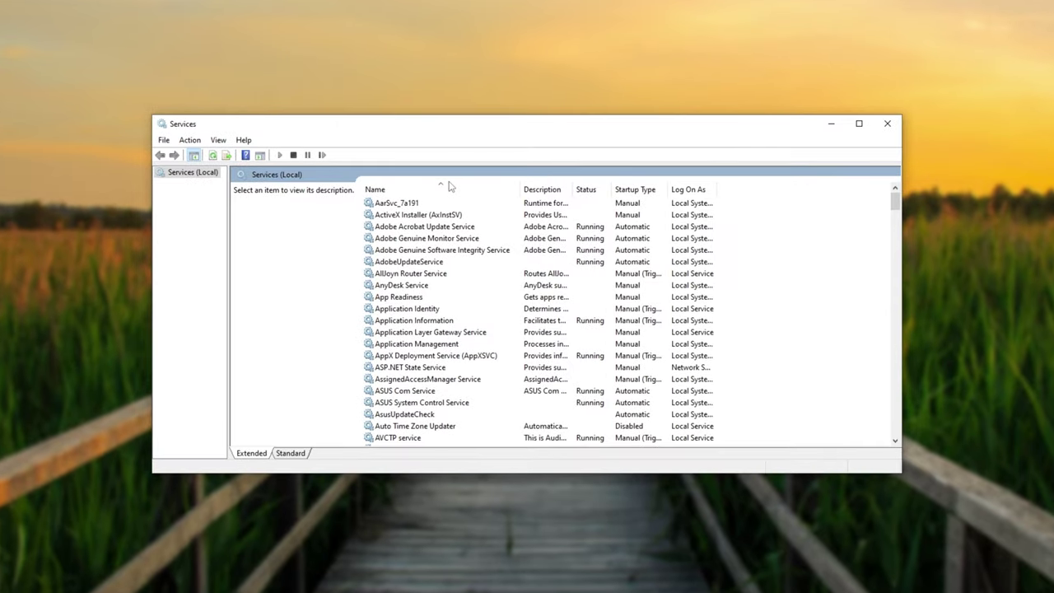
{"action": "left_click", "coordinate": [464, 300]}
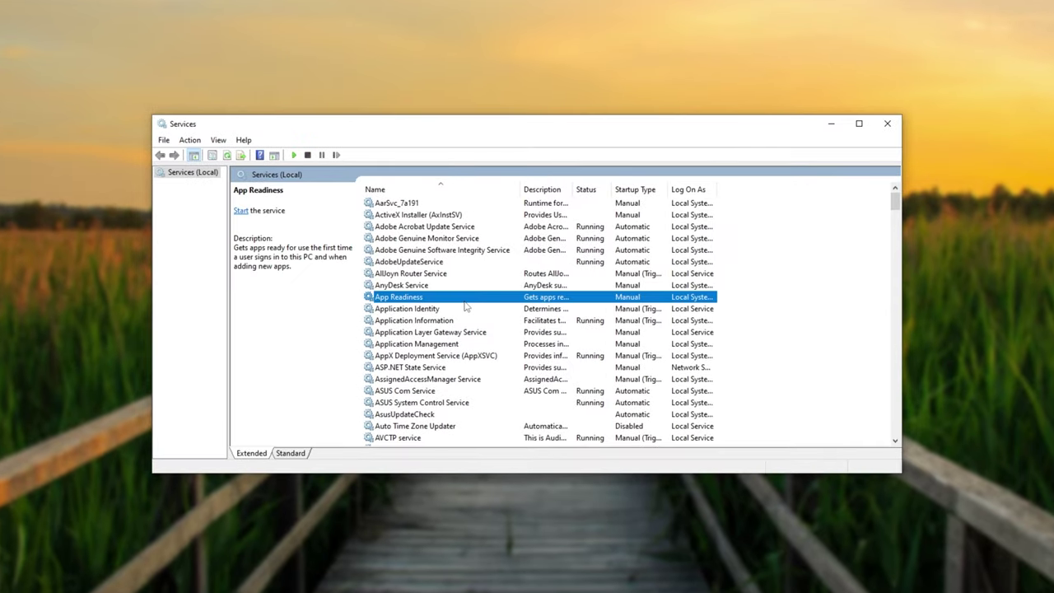
{"action": "key", "text": "x"}
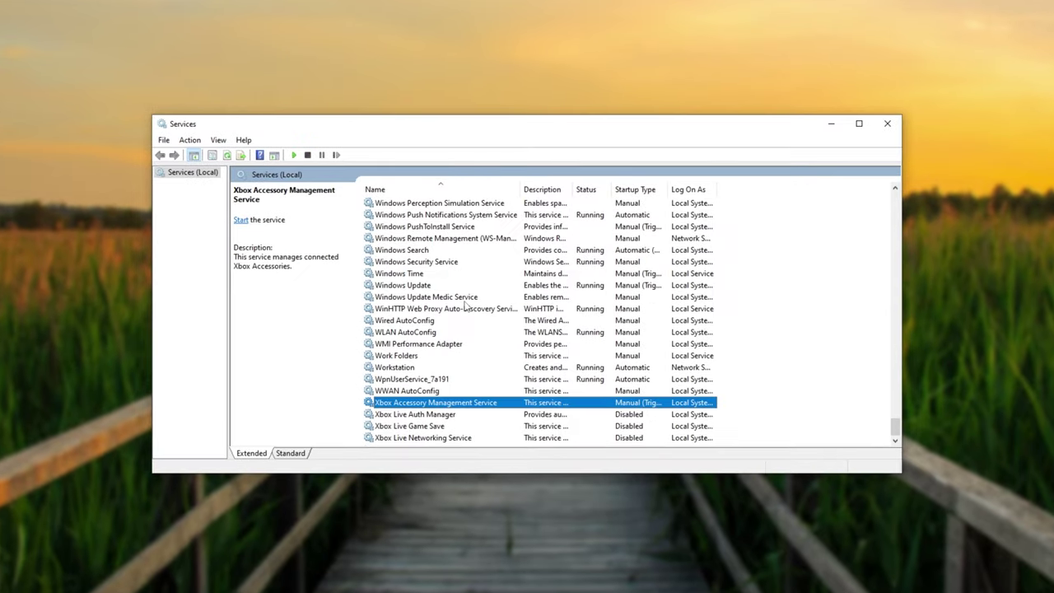
Examine the descriptions and startup types of the Xbox Accessory Management, Live Auth Manager, Live Game Save and Live Networking services
{"action": "left_click", "coordinate": [410, 416]}
{"action": "left_click", "coordinate": [445, 429]}
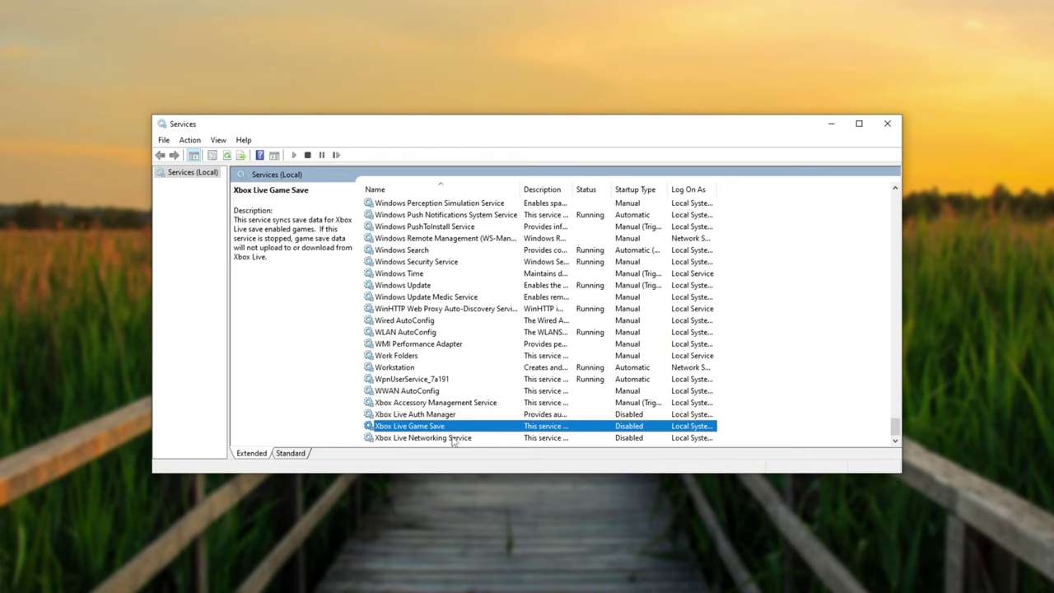
{"action": "left_click", "coordinate": [452, 440]}
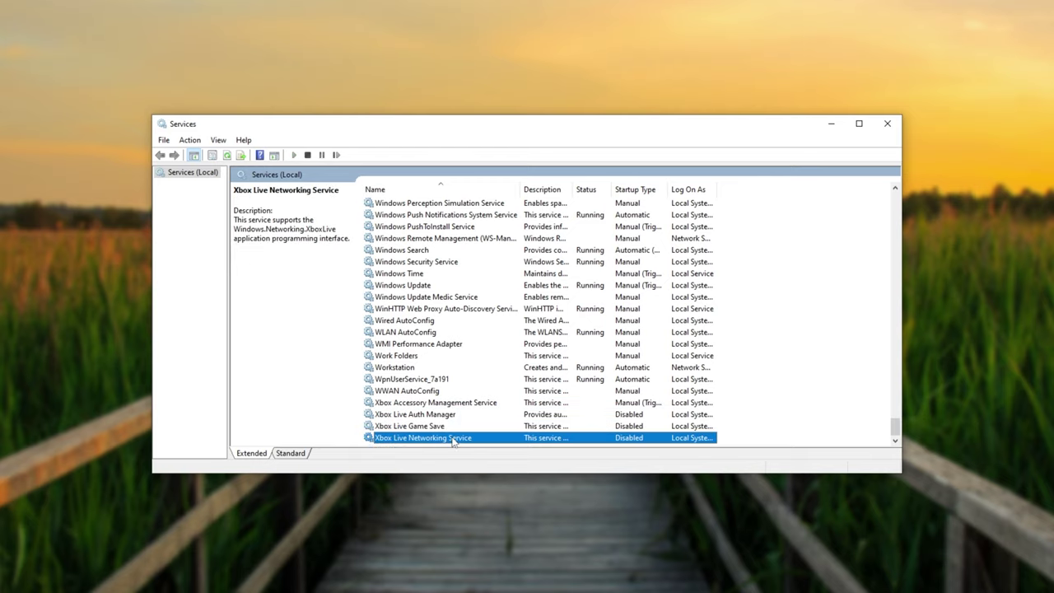
{"action": "left_click", "coordinate": [610, 403]}
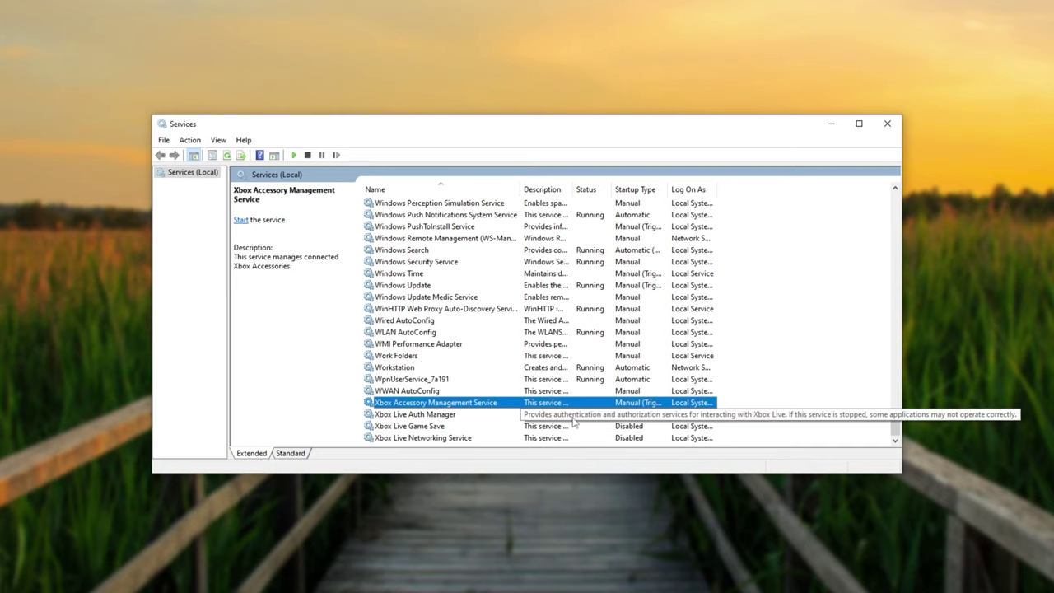
{"action": "left_click", "coordinate": [657, 416]}
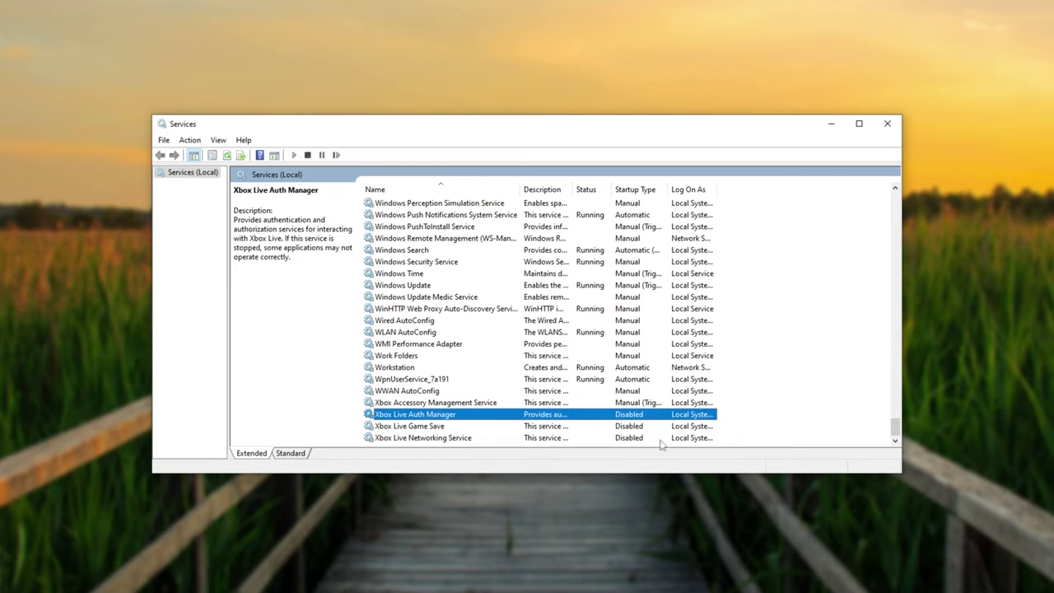
{"action": "left_click", "coordinate": [662, 438]}
{"action": "left_click", "coordinate": [656, 415]}
{"action": "left_click", "coordinate": [649, 403]}
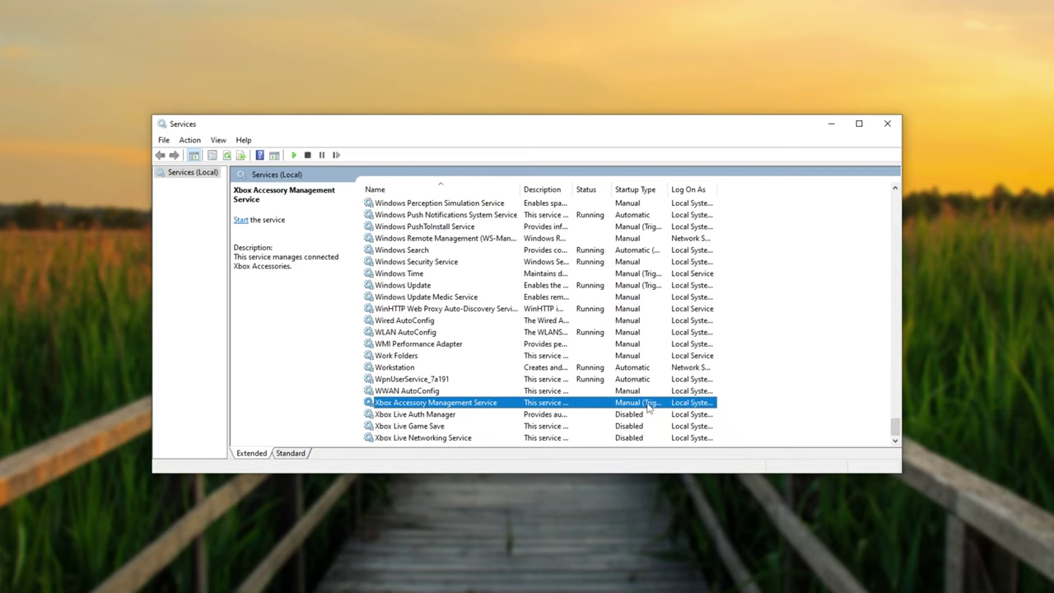
{"action": "left_click", "coordinate": [544, 416]}
{"action": "right_click", "coordinate": [543, 416]}
{"action": "left_click", "coordinate": [518, 404]}
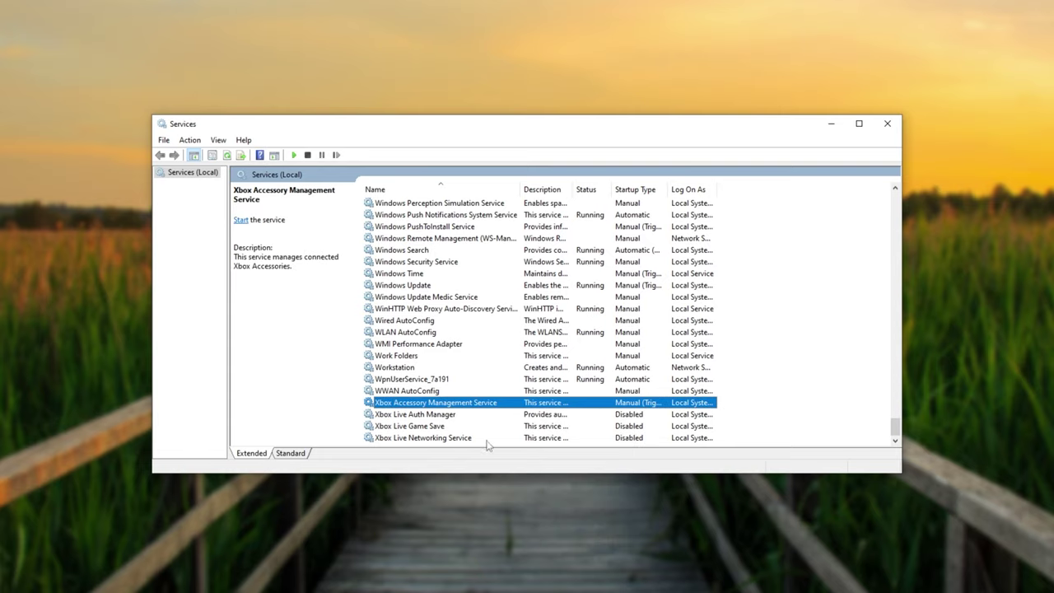
Set the startup type of Xbox Accessory Management Service to Automatic and accept the change
{"action": "right_click", "coordinate": [507, 403]}
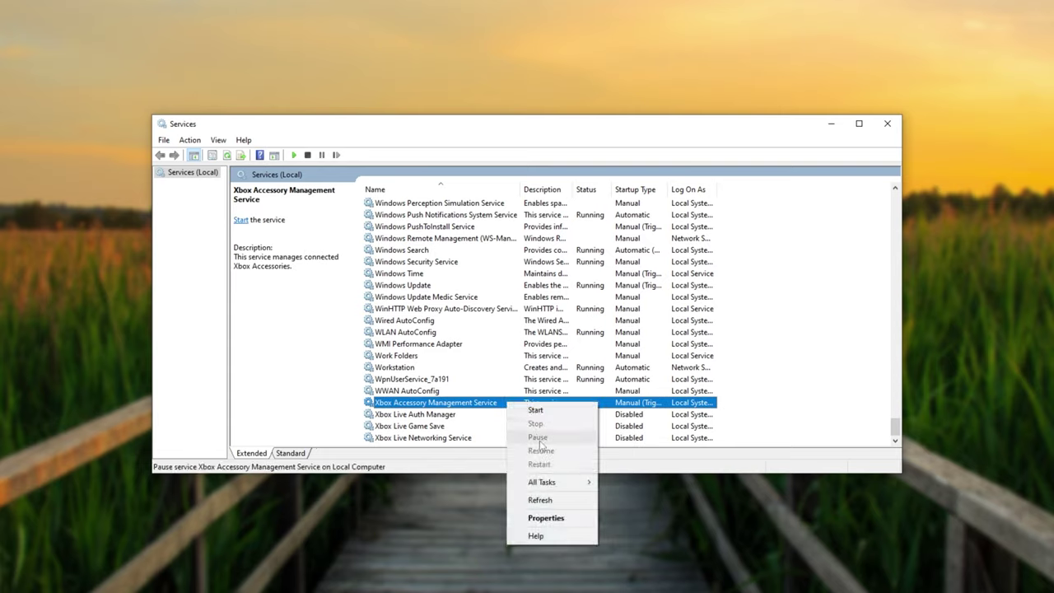
{"action": "left_click", "coordinate": [544, 518]}
{"action": "left_click", "coordinate": [502, 288]}
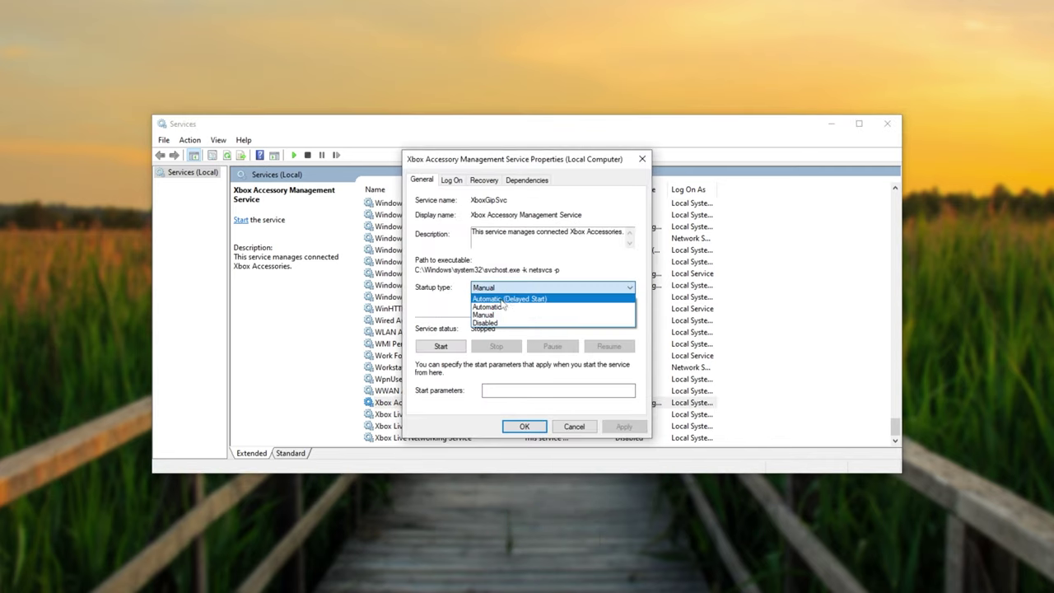
{"action": "left_click", "coordinate": [498, 306]}
{"action": "left_click", "coordinate": [524, 426]}
Set the startup type of Xbox Live Auth Manager to Automatic and accept the change
{"action": "right_click", "coordinate": [485, 420]}
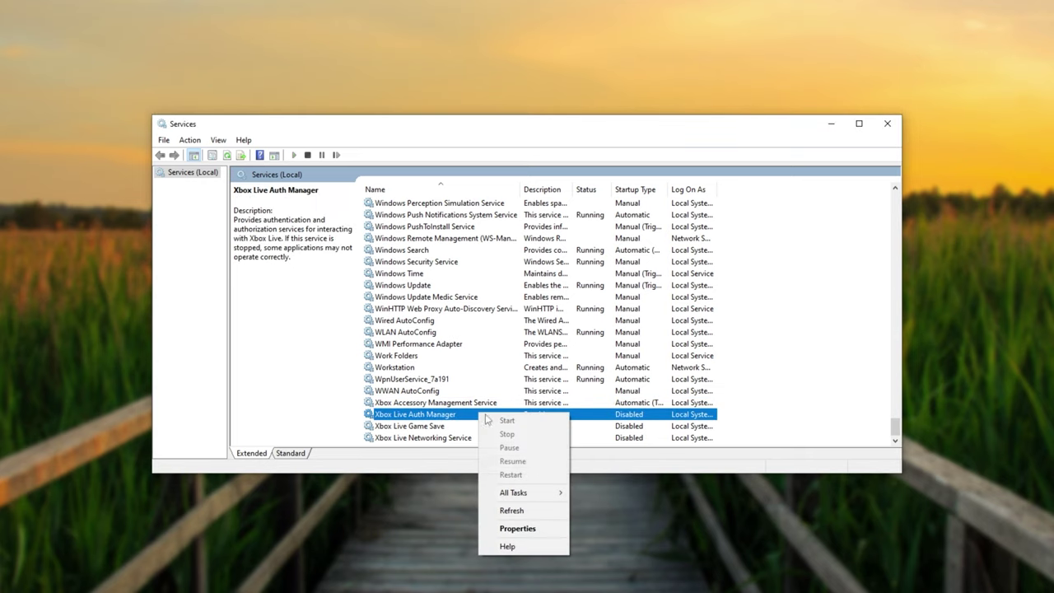
{"action": "left_click", "coordinate": [527, 528]}
{"action": "left_click", "coordinate": [550, 287]}
{"action": "left_click", "coordinate": [502, 307]}
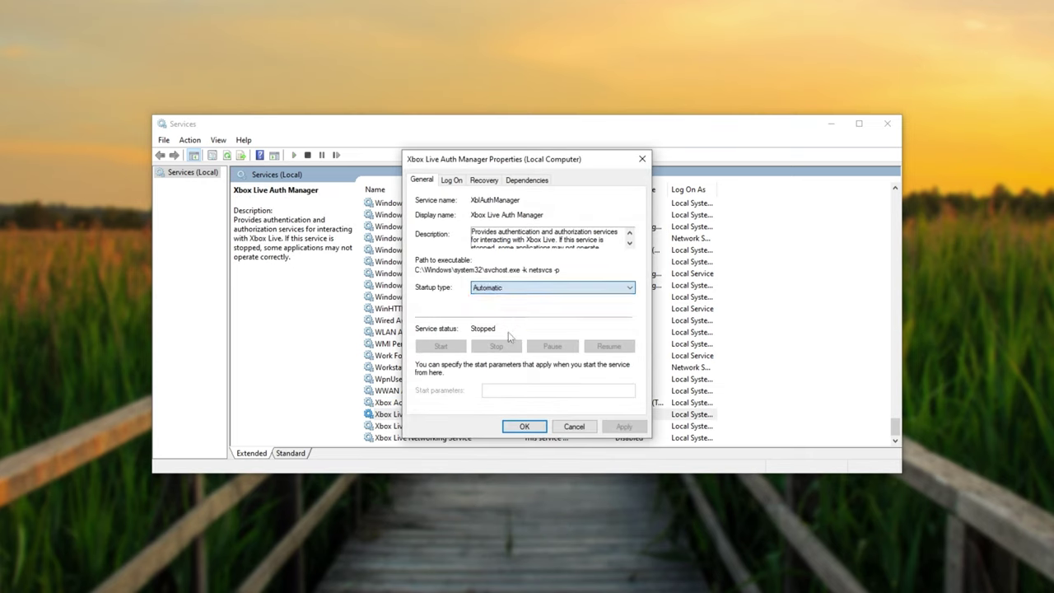
{"action": "left_click", "coordinate": [524, 425]}
Set the startup type of Xbox Live Game Save to Automatic and accept the change
{"action": "right_click", "coordinate": [482, 426]}
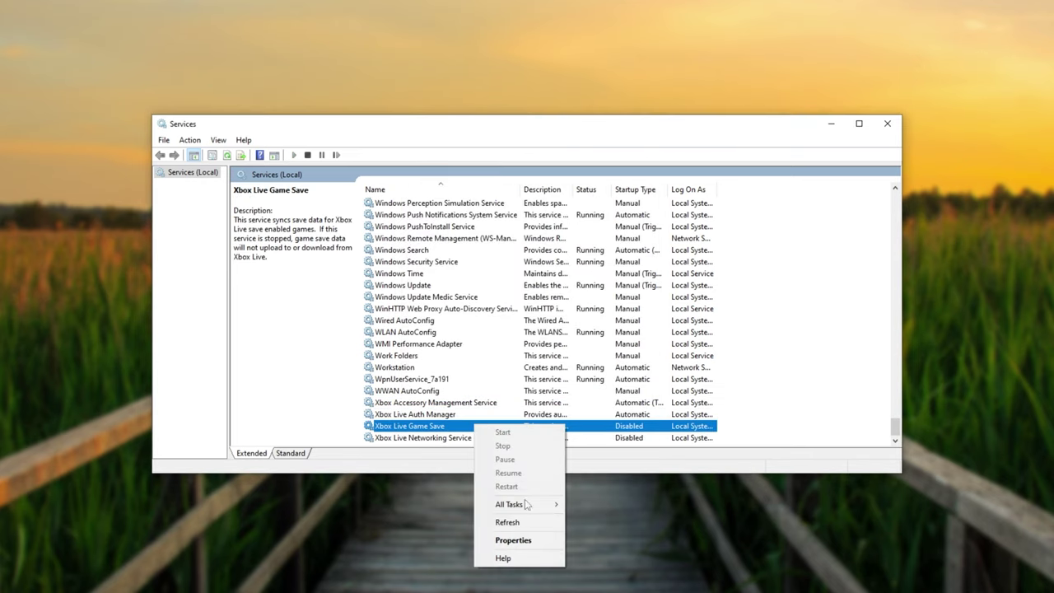
{"action": "left_click", "coordinate": [527, 540]}
{"action": "left_click", "coordinate": [549, 287]}
{"action": "left_click", "coordinate": [503, 306]}
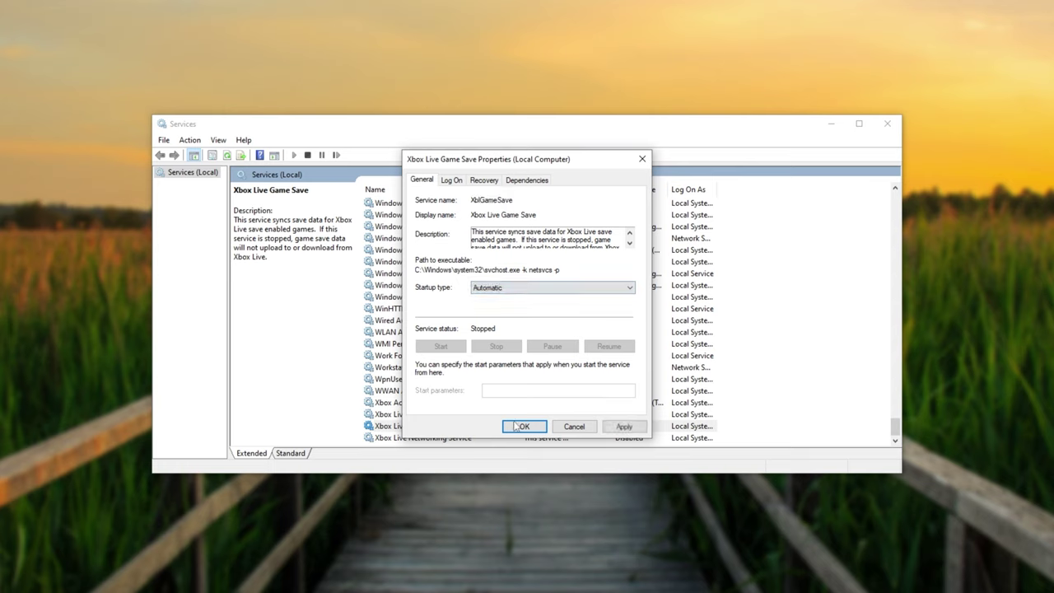
{"action": "left_click", "coordinate": [518, 425]}
Set the startup type of Xbox Live Networking Service to Automatic and accept the change
{"action": "right_click", "coordinate": [494, 437]}
{"action": "left_click", "coordinate": [531, 547]}
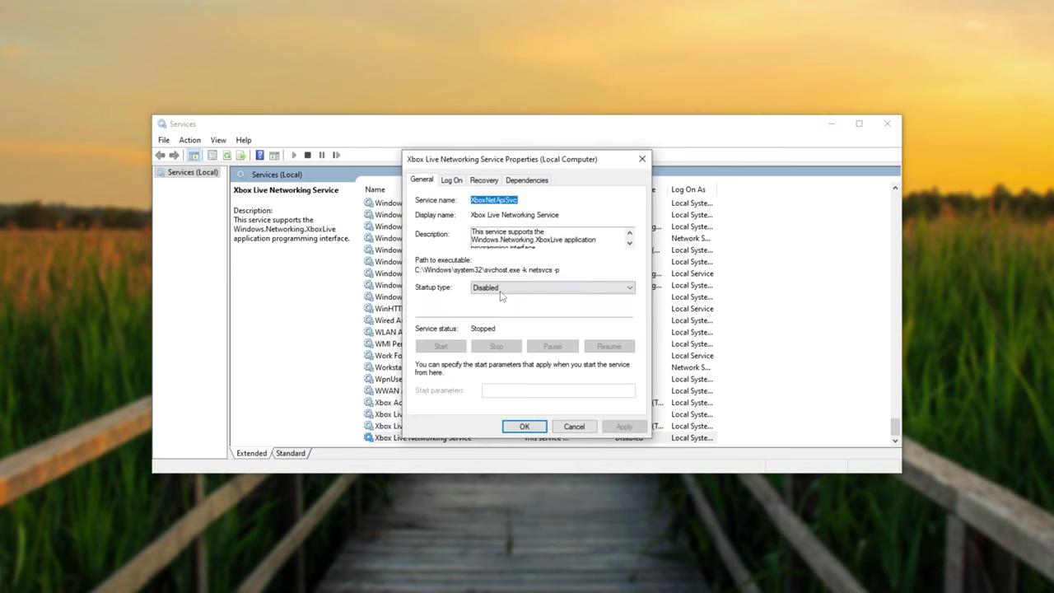
{"action": "scroll", "coordinate": [499, 290], "scroll_direction": "up", "scroll_amount": 3}
{"action": "scroll", "coordinate": [500, 290], "scroll_direction": "down", "scroll_amount": 1}
{"action": "left_click", "coordinate": [524, 426]}
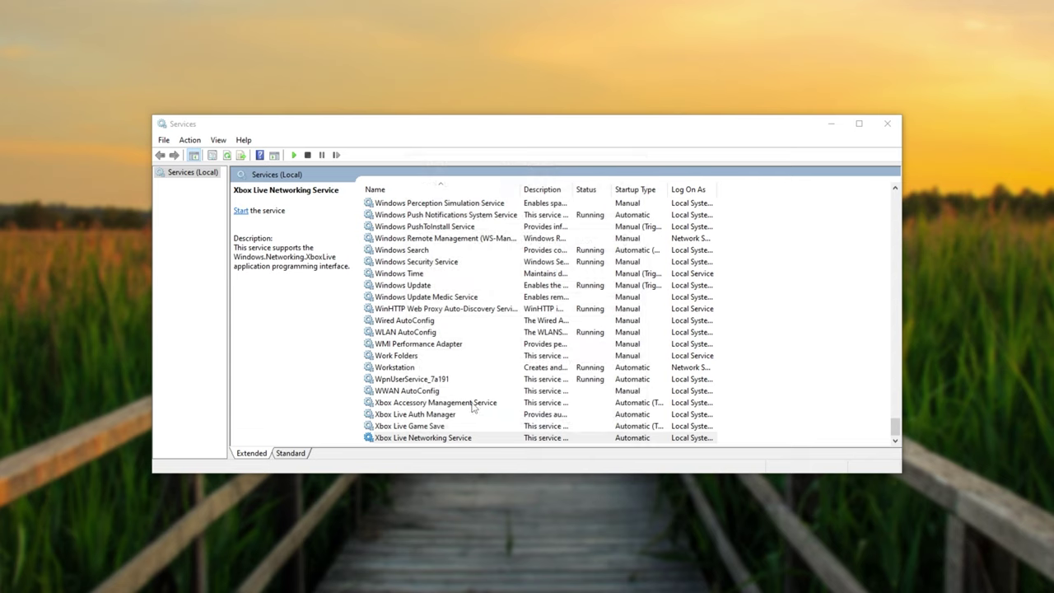
Start the Xbox Accessory Management, Xbox Live Auth Manager, Xbox Live Game Save and Xbox Live Networking services
{"action": "right_click", "coordinate": [473, 405]}
{"action": "left_click", "coordinate": [494, 410]}
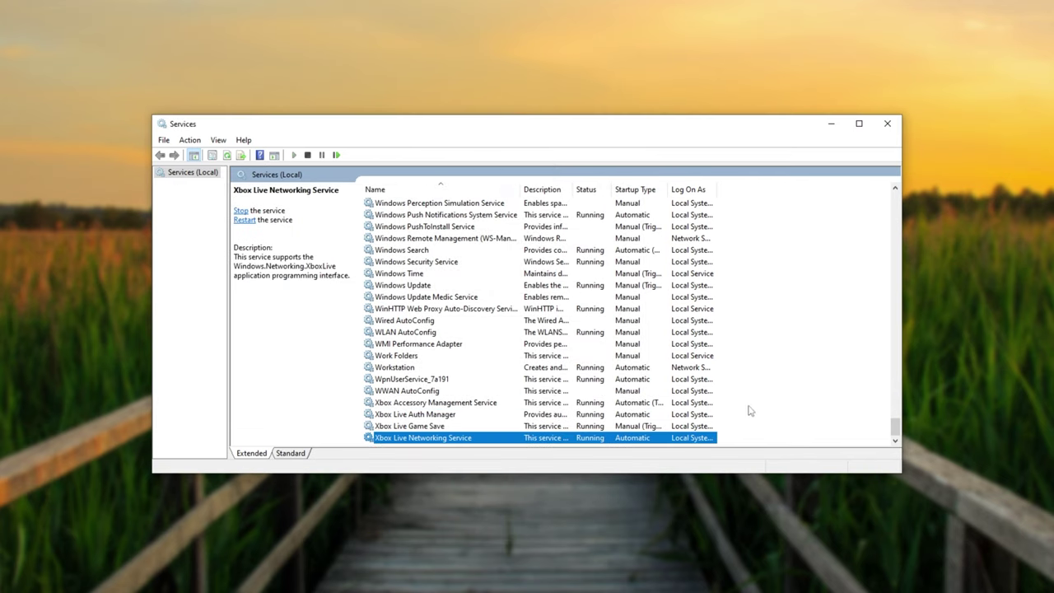
{"action": "right_click", "coordinate": [667, 403]}
{"action": "key", "text": "Escape"}
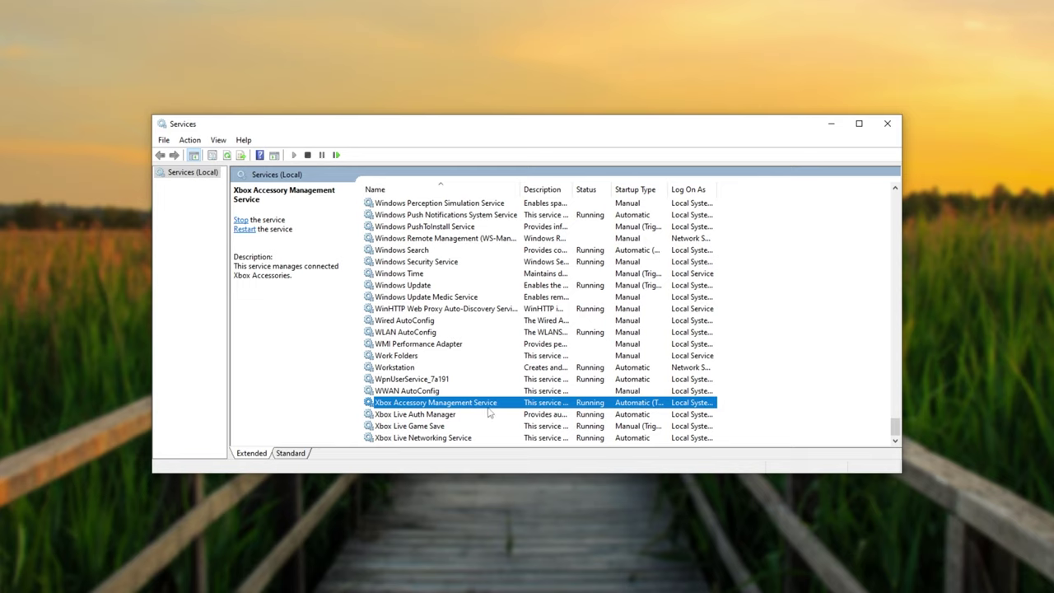
{"action": "left_click", "coordinate": [442, 414]}
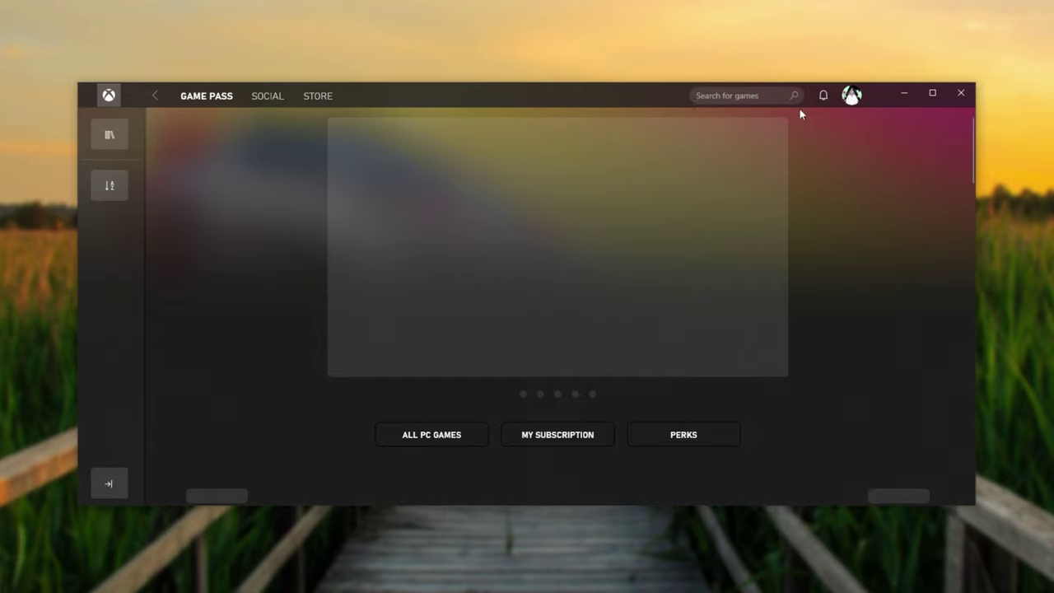
Switch to the Xbox app, check the account in the profile options, and move the window higher
{"action": "left_click", "coordinate": [852, 97]}
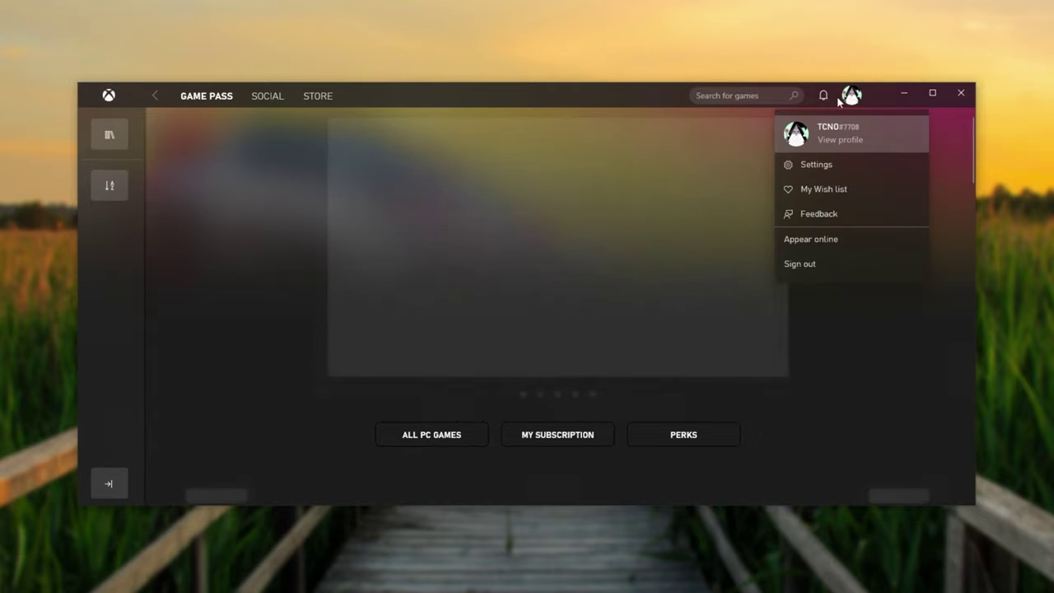
{"action": "left_click", "coordinate": [656, 92]}
{"action": "left_click_drag", "start_coordinate": [642, 87], "coordinate": [640, 52]}
Switch to the Microsoft Store, bring its whole home page into view, and minimize it
{"action": "key", "text": "super"}
{"action": "key", "text": "Escape"}
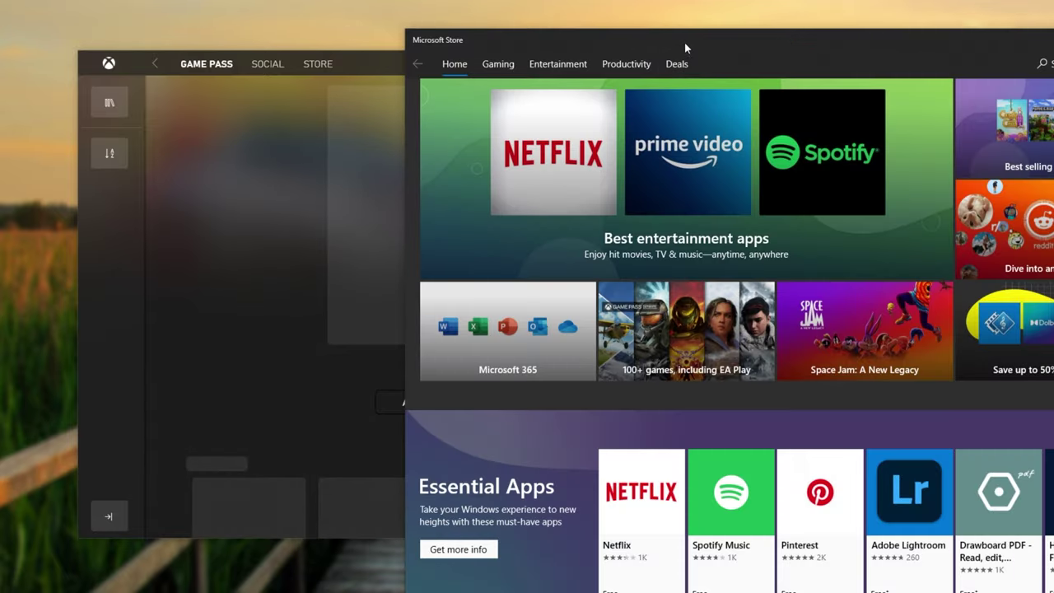
{"action": "left_click_drag", "start_coordinate": [685, 42], "coordinate": [431, 23]}
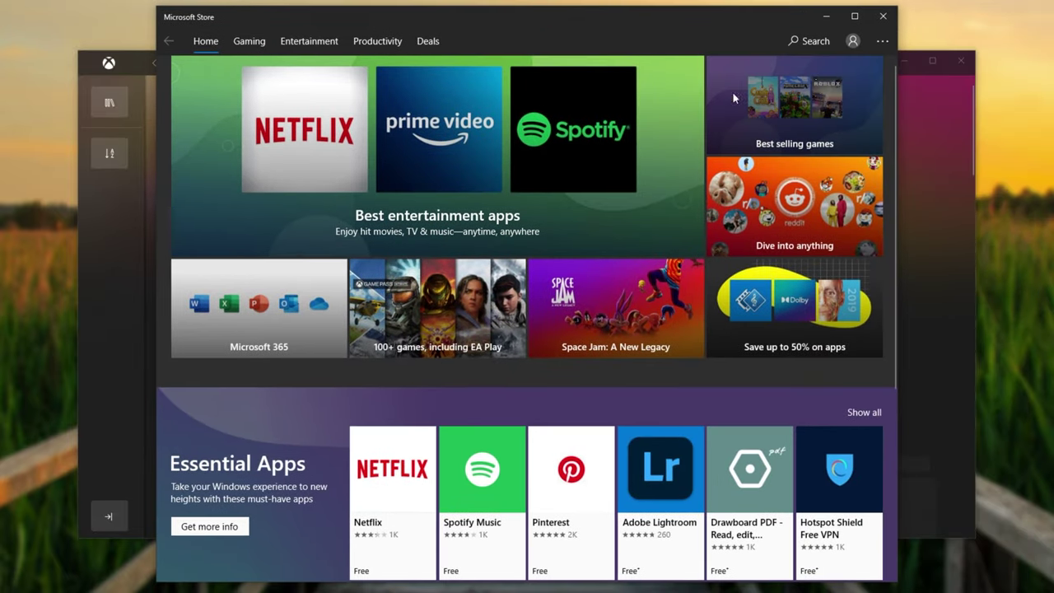
{"action": "left_click", "coordinate": [819, 18]}
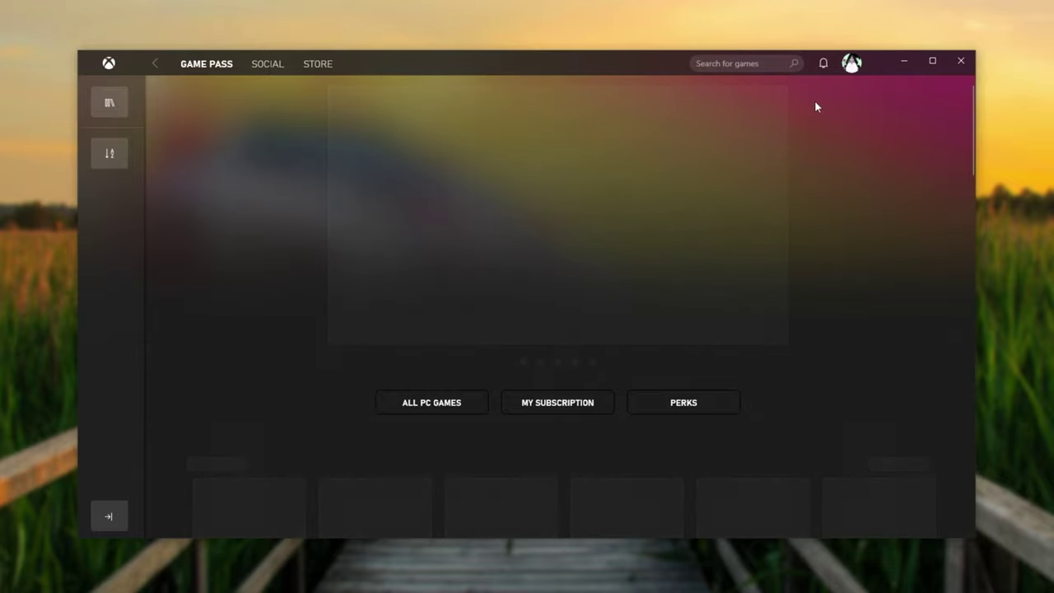
Check the Xbox Game Pass subscription page and browse the games on the Game Pass home page
{"action": "left_click", "coordinate": [109, 105]}
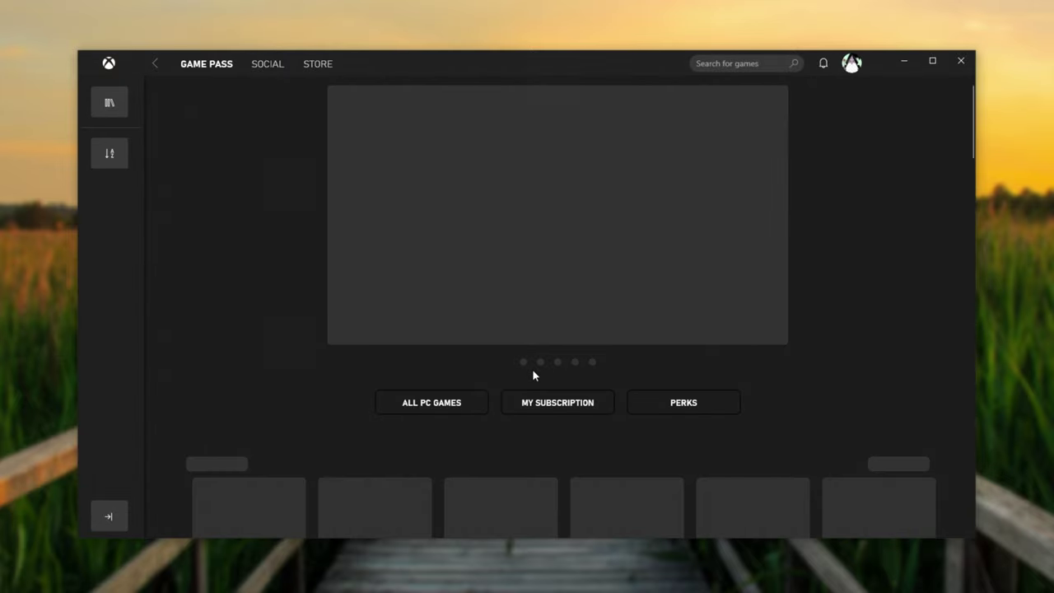
{"action": "left_click", "coordinate": [543, 402]}
{"action": "scroll", "coordinate": [273, 132], "scroll_direction": "down", "scroll_amount": 5}
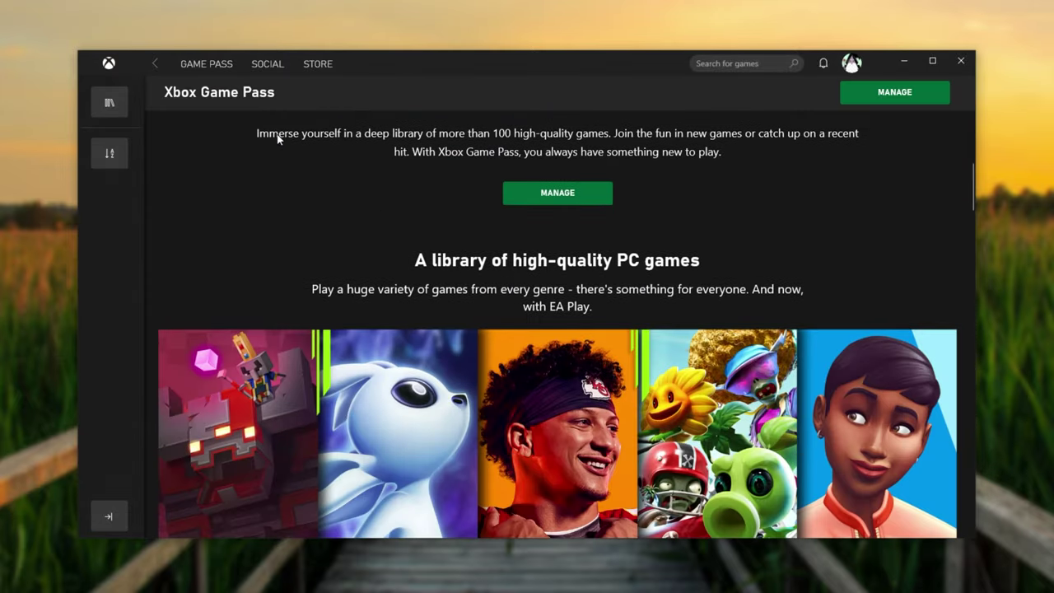
{"action": "left_click", "coordinate": [210, 68]}
{"action": "scroll", "coordinate": [235, 136], "scroll_direction": "down", "scroll_amount": 3}
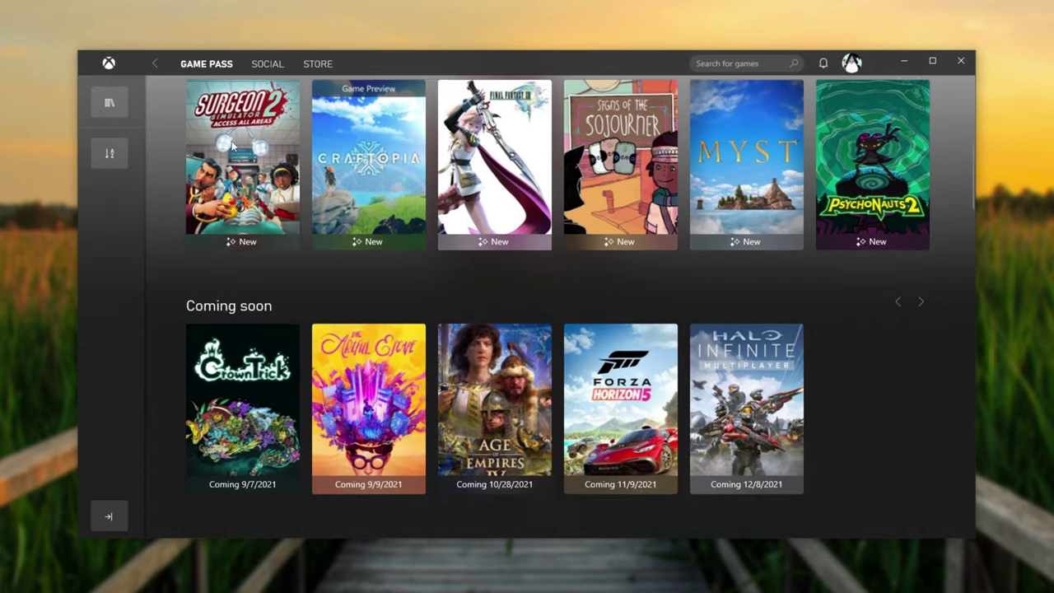
{"action": "scroll", "coordinate": [233, 145], "scroll_direction": "up", "scroll_amount": 4}
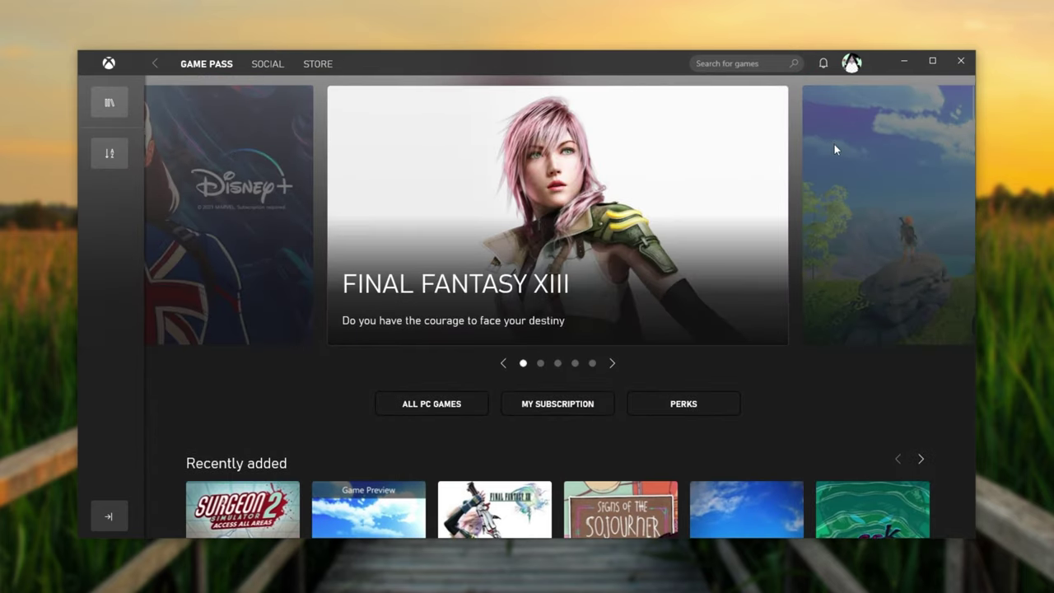